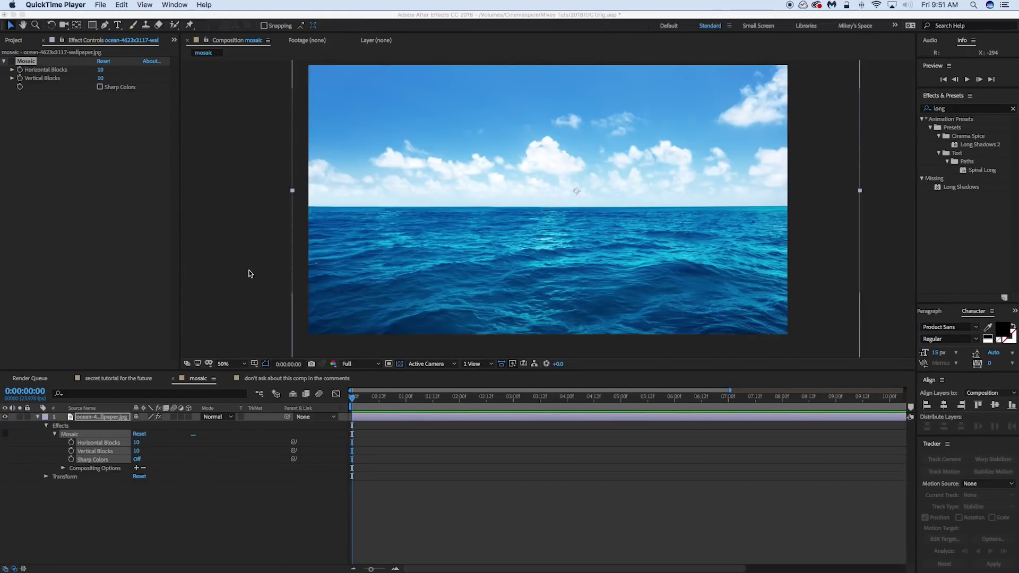
Enable the Mosaic effect so the ocean image renders as 10 by 10 blocks
{"action": "left_click", "coordinate": [18, 67]}
{"action": "left_click", "coordinate": [11, 61]}
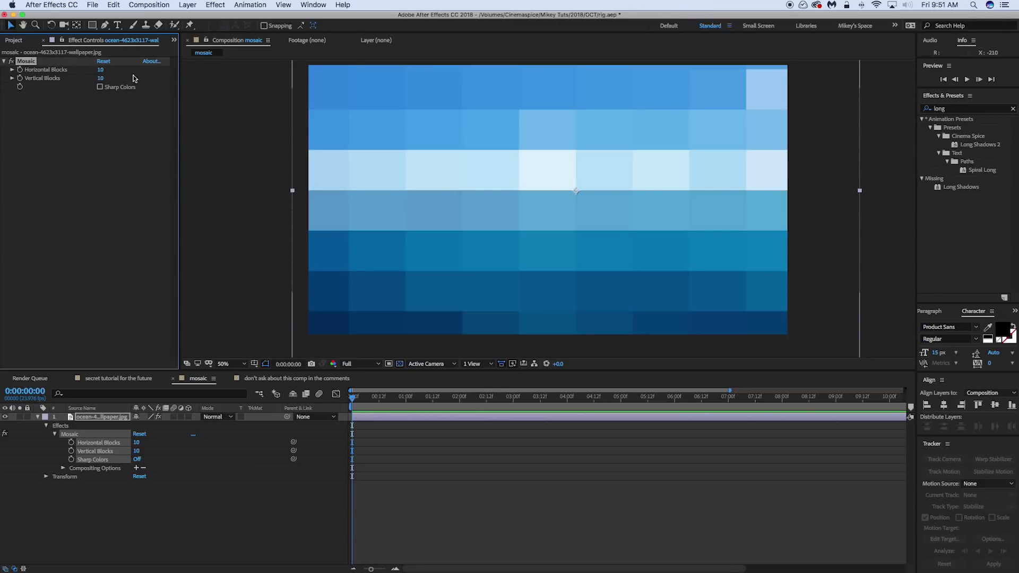
Shrink the ocean layer, shift it left, then enlarge it to slightly overfill the comp
{"action": "key", "text": "comma"}
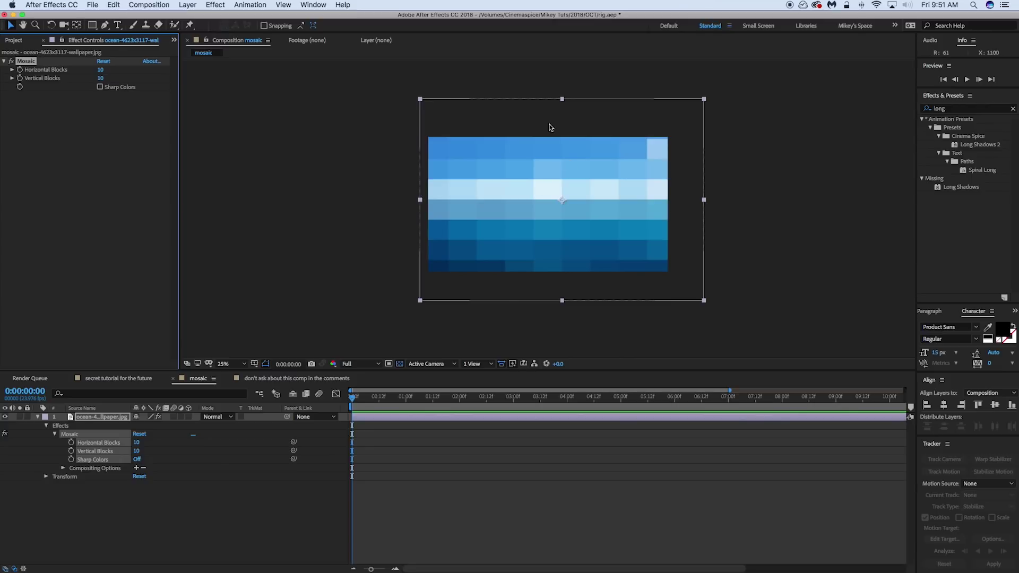
{"action": "key", "text": "period"}
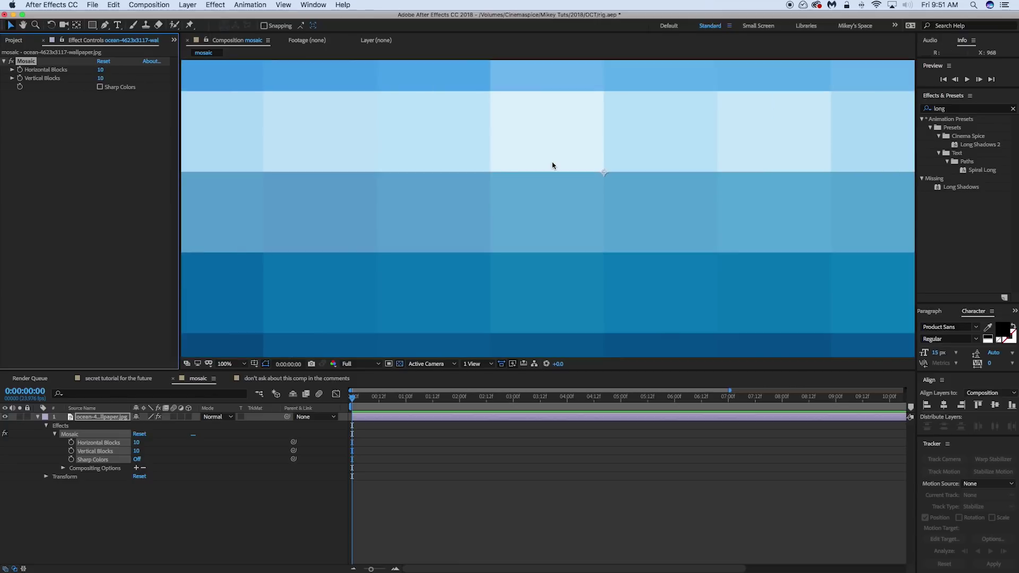
{"action": "key", "text": "comma"}
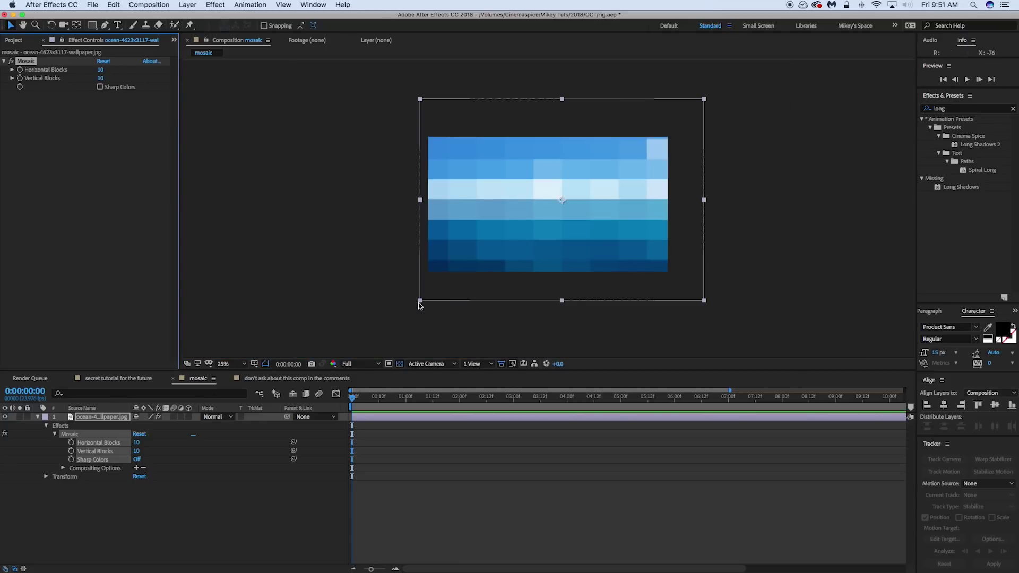
{"action": "left_click_drag", "start_coordinate": [421, 301], "coordinate": [492, 261]}
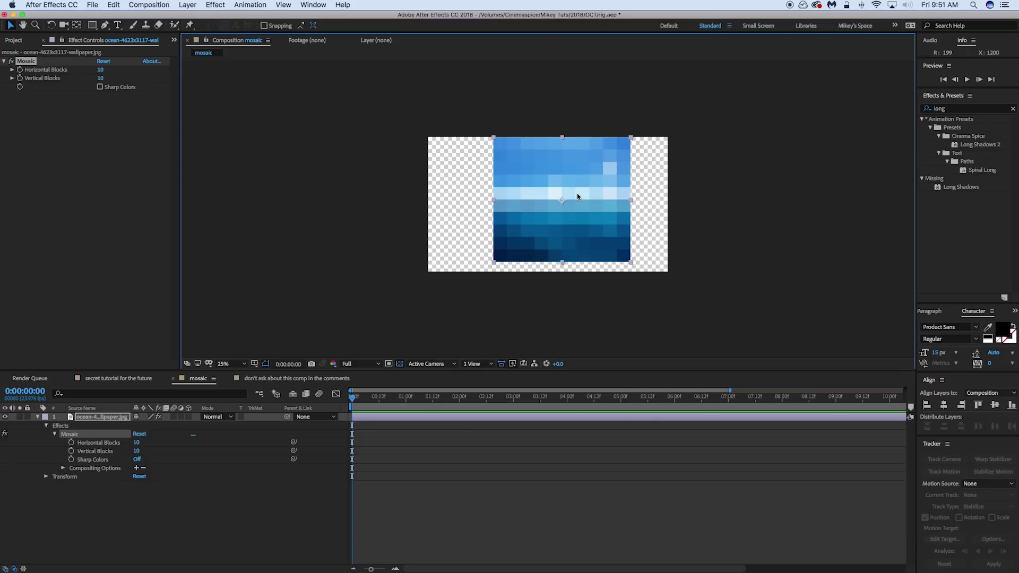
{"action": "left_click_drag", "start_coordinate": [495, 266], "coordinate": [519, 250]}
{"action": "left_click_drag", "start_coordinate": [570, 207], "coordinate": [547, 215]}
{"action": "left_click", "coordinate": [457, 256]}
{"action": "mouse_move", "coordinate": [495, 256]}
{"action": "left_mouse_down"}
{"action": "mouse_move", "coordinate": [408, 284]}
{"action": "mouse_move", "coordinate": [484, 259]}
{"action": "left_mouse_up"}
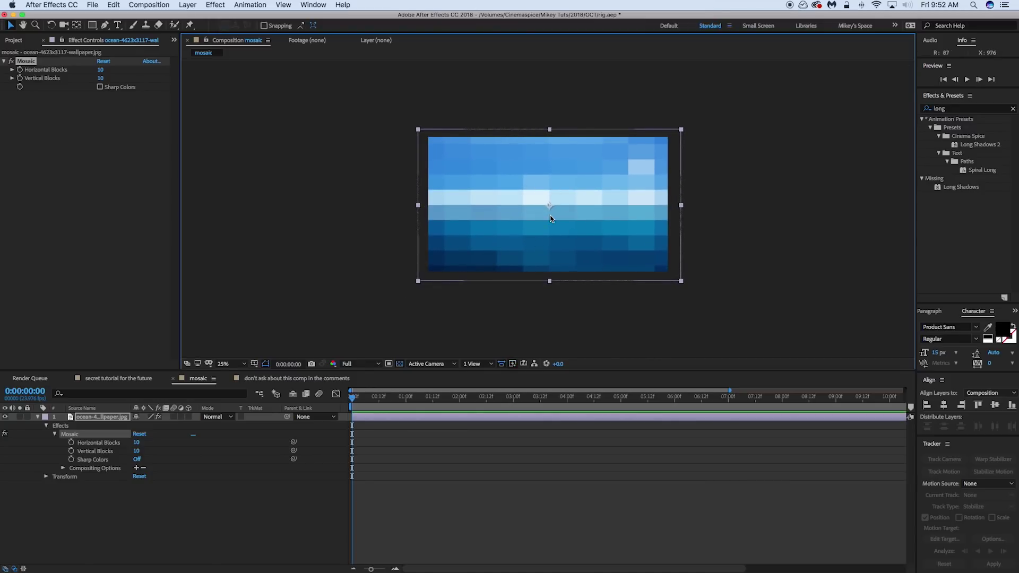
{"action": "key", "text": "."}
{"action": "key", "text": "."}
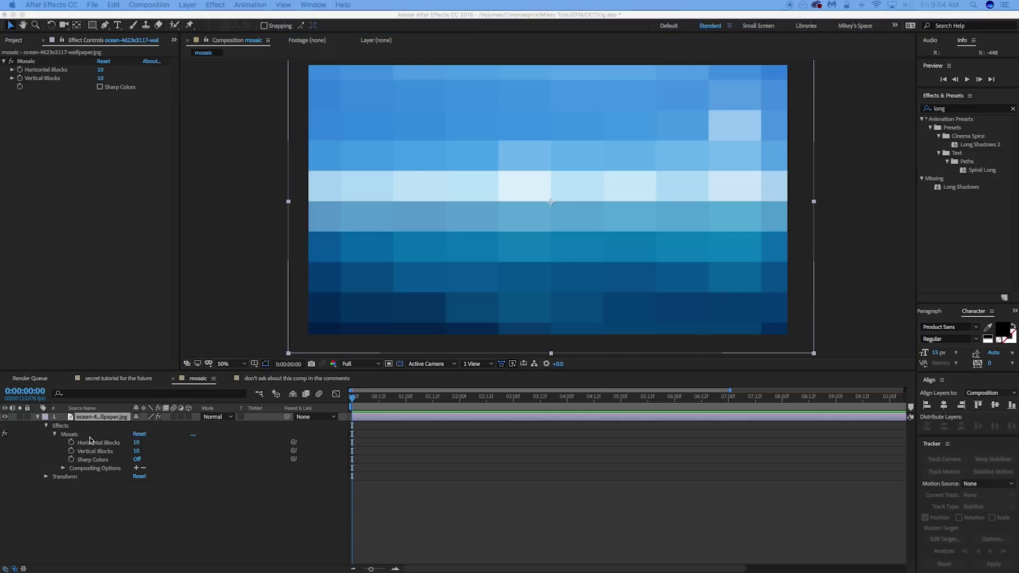
{"action": "left_click", "coordinate": [236, 147]}
{"action": "left_click", "coordinate": [216, 5]}
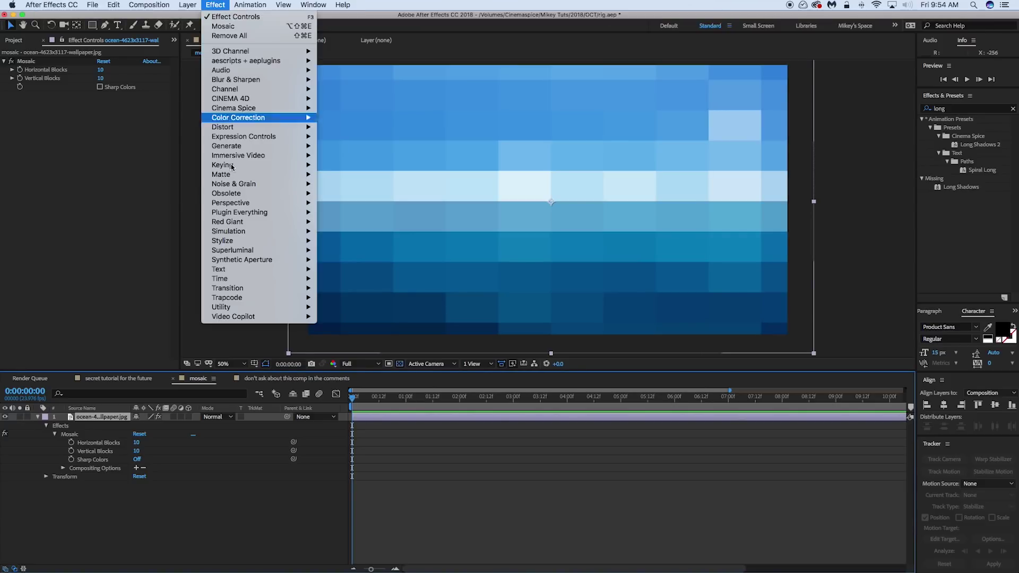
{"action": "mouse_move", "coordinate": [239, 187]}
{"action": "mouse_move", "coordinate": [237, 243]}
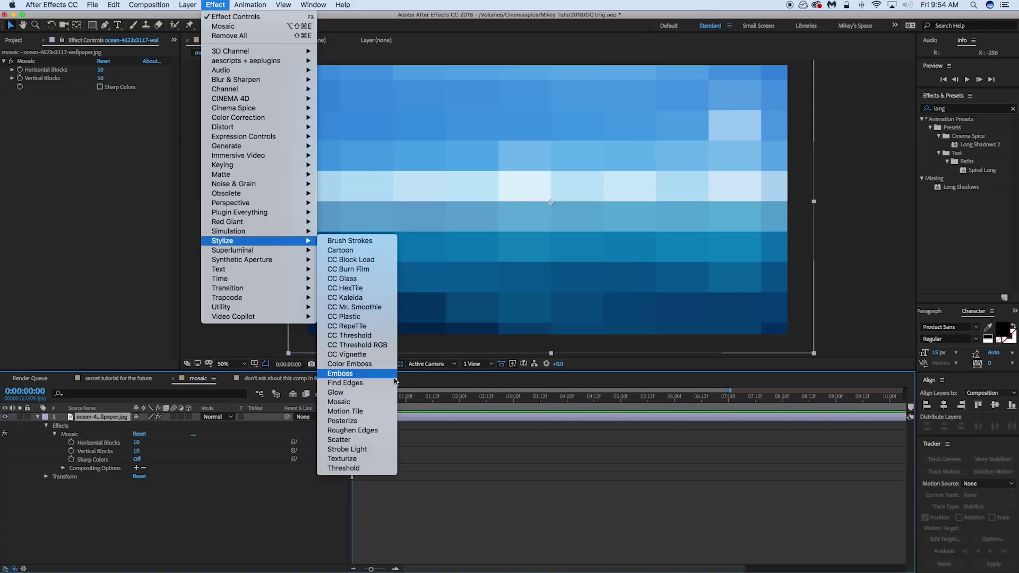
{"action": "left_click", "coordinate": [380, 407]}
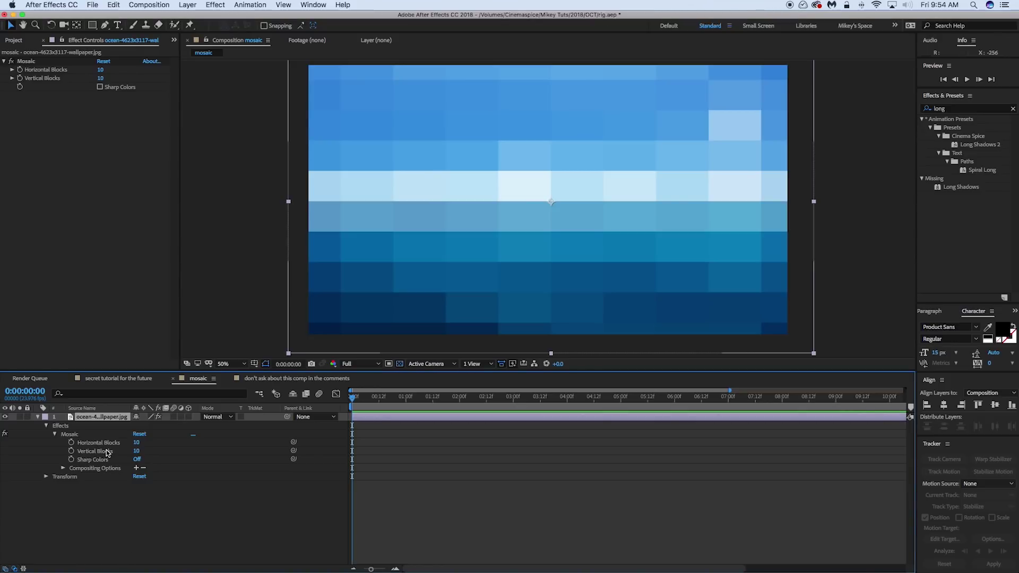
Give Vertical Blocks the expression h=thisLayer.height, with thisLayer inserted by pick-whip
{"action": "left_click", "coordinate": [72, 452], "text": "alt"}
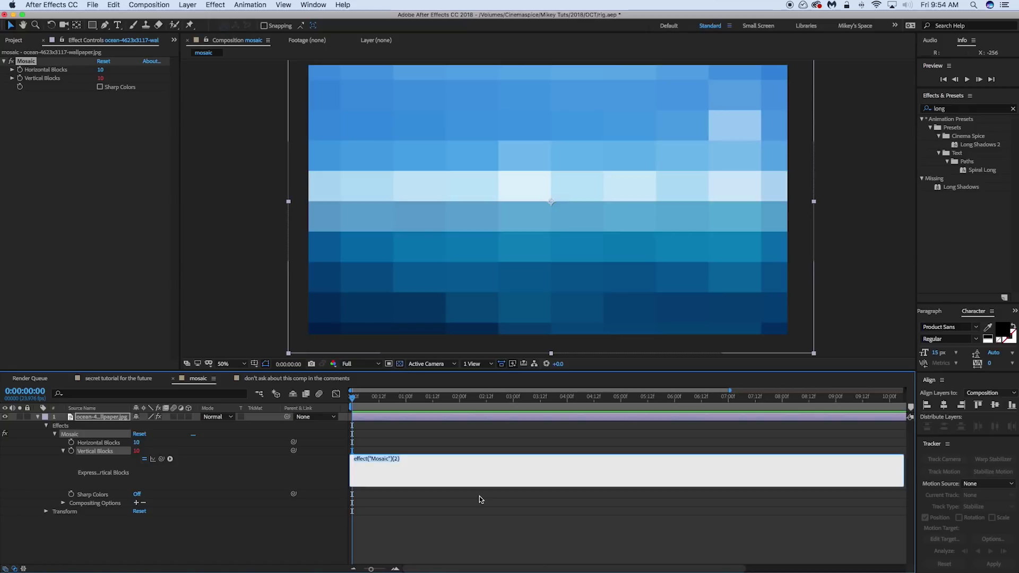
{"action": "type", "text": "h"}
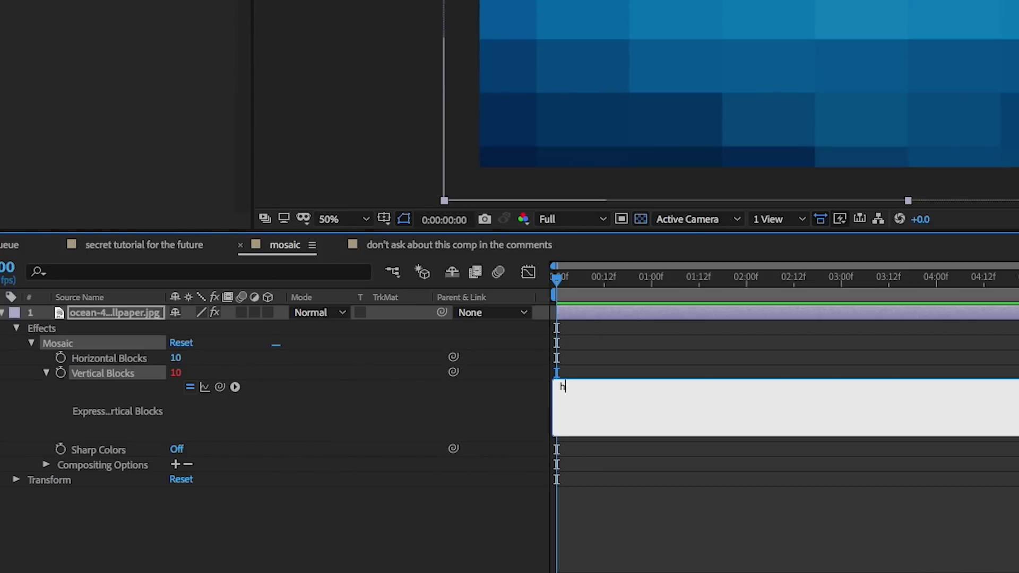
{"action": "type", "text": "=thisLayer.height"}
{"action": "left_click_drag", "start_coordinate": [640, 389], "coordinate": [575, 394]}
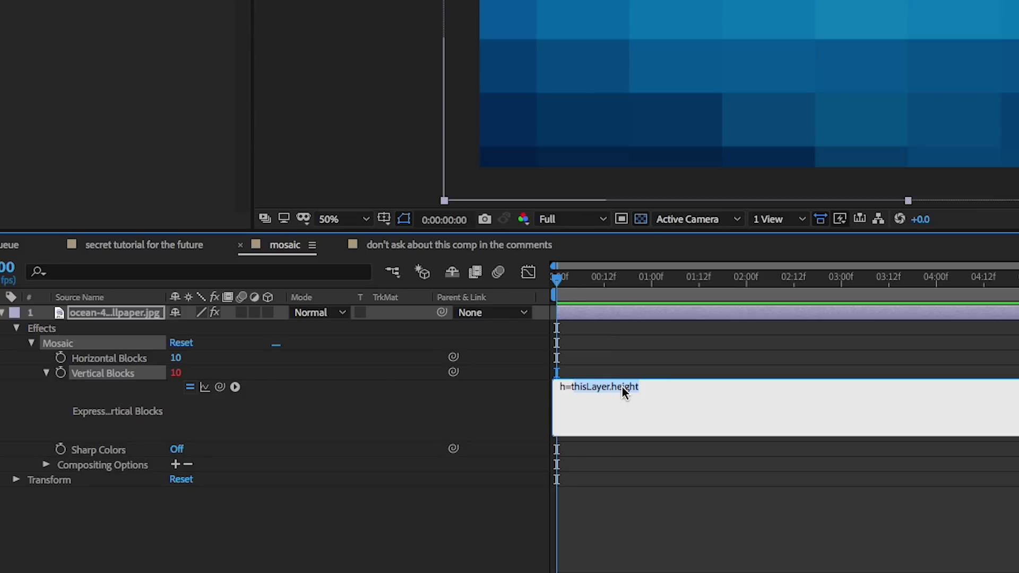
{"action": "key", "text": "BackSpace"}
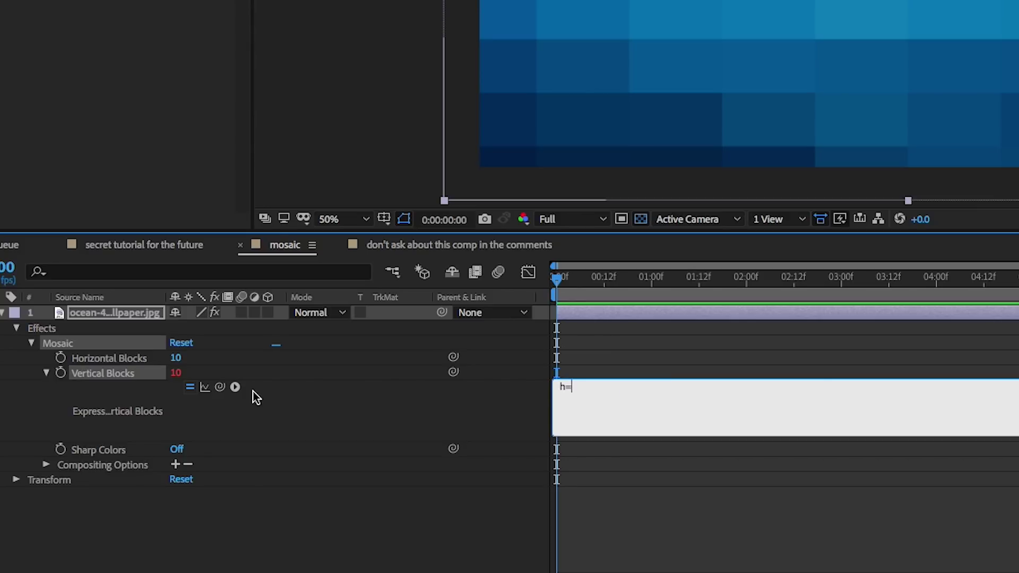
{"action": "left_click_drag", "start_coordinate": [219, 387], "coordinate": [155, 318]}
{"action": "type", "text": ".height"}
Extend the expression to h=thisLayer.height*(thisLayer.scale[1]/100) using a pick-whipped layer reference
{"action": "type", "text": "*()"}
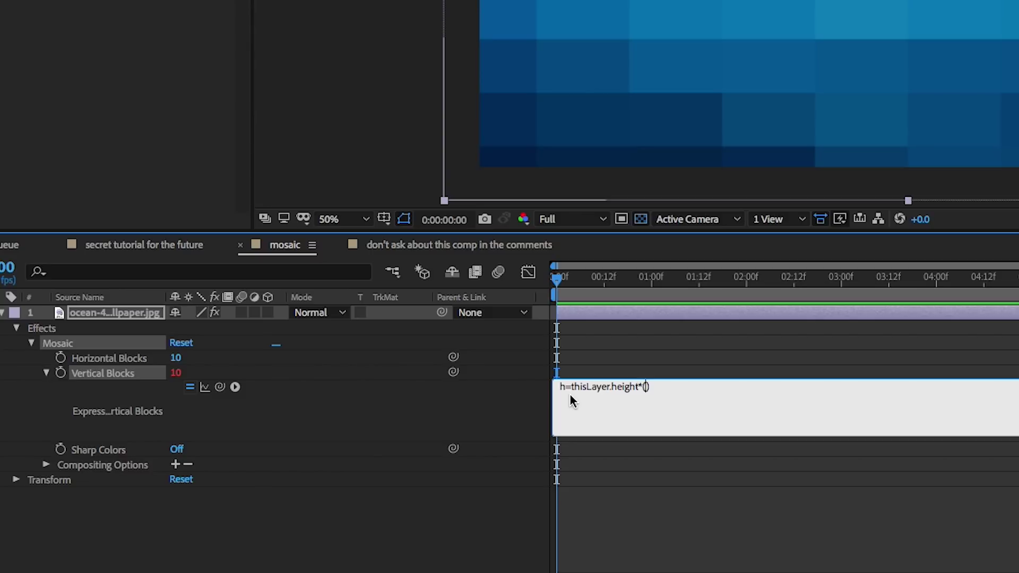
{"action": "left_click_drag", "start_coordinate": [220, 387], "coordinate": [132, 314]}
{"action": "type", "text": ".scale"}
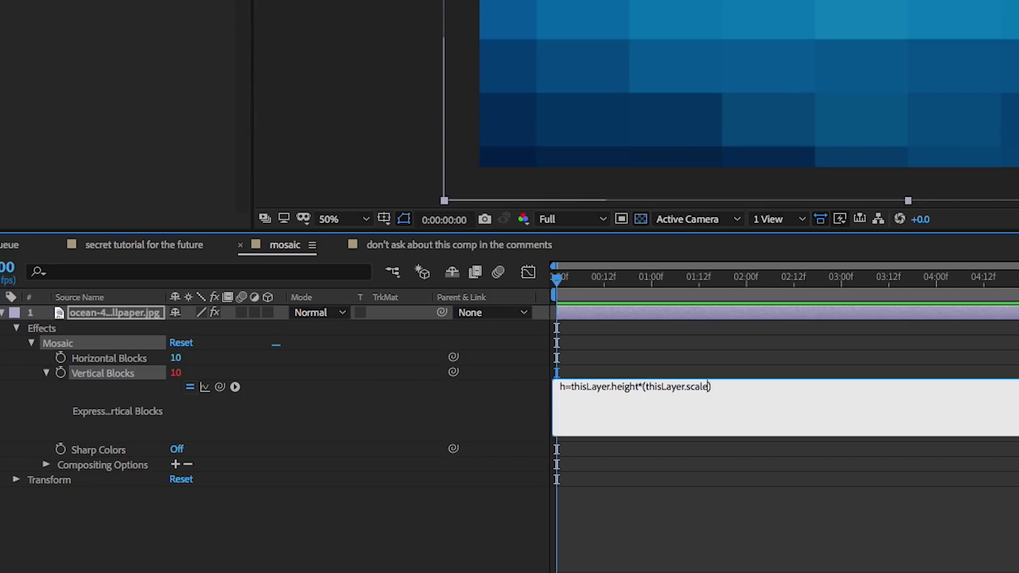
{"action": "type", "text": "[]"}
{"action": "type", "text": "1"}
{"action": "left_click", "coordinate": [720, 387]}
{"action": "type", "text": "/100"}
End the height line with a semicolon and duplicate it onto a second line
{"action": "type", "text": ";"}
{"action": "key", "text": "ctrl+a"}
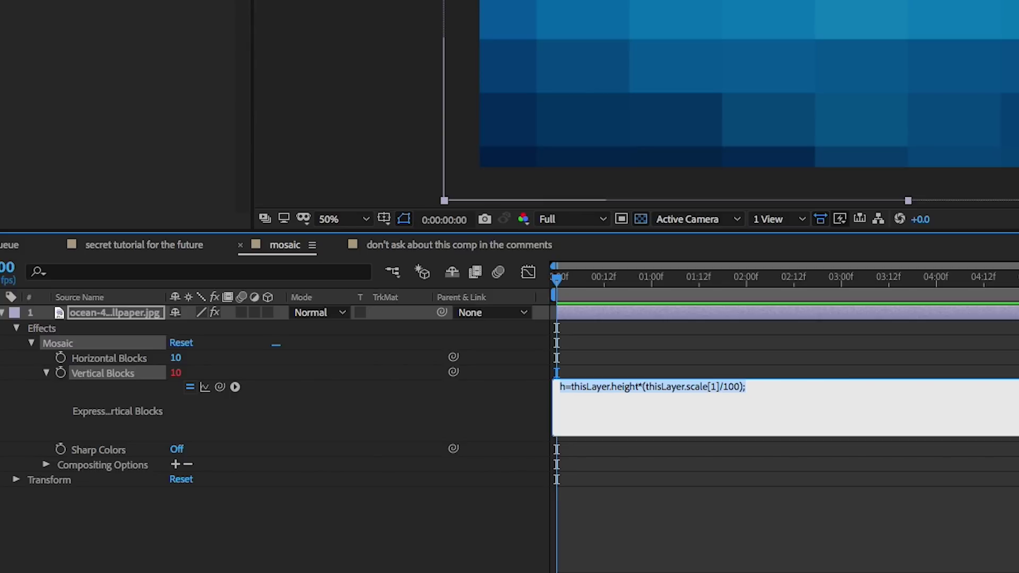
{"action": "key", "text": "ctrl+c"}
{"action": "key", "text": "End"}
{"action": "key", "text": "Return"}
{"action": "key", "text": "ctrl+v"}
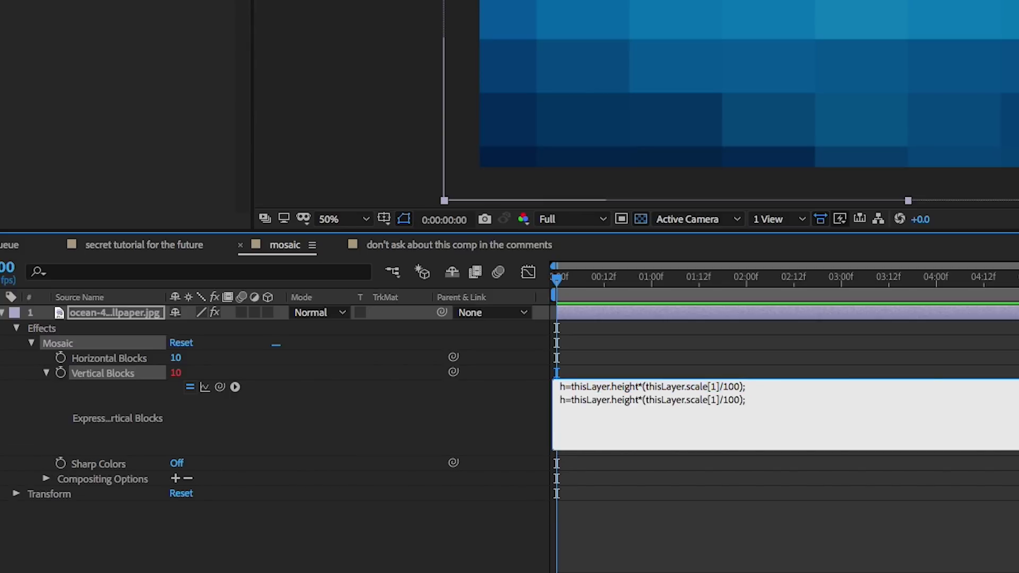
Edit the second line to read w=thisLayer.width*(thisLayer.scale[0]/100);
{"action": "left_click", "coordinate": [561, 400]}
{"action": "key", "text": "shift+Right"}
{"action": "type", "text": "w"}
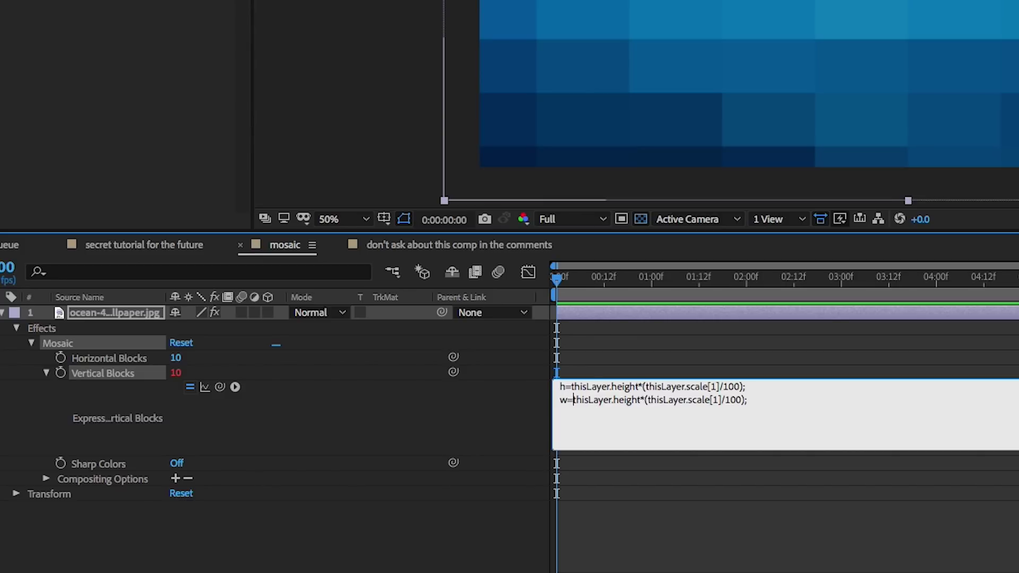
{"action": "left_click", "coordinate": [614, 400]}
{"action": "key", "text": "shift+Right"}
{"action": "key", "text": "shift+Right"}
{"action": "key", "text": "shift+Right"}
{"action": "key", "text": "shift+Right"}
{"action": "key", "text": "shift+Right"}
{"action": "key", "text": "shift+Right"}
{"action": "type", "text": "idth"}
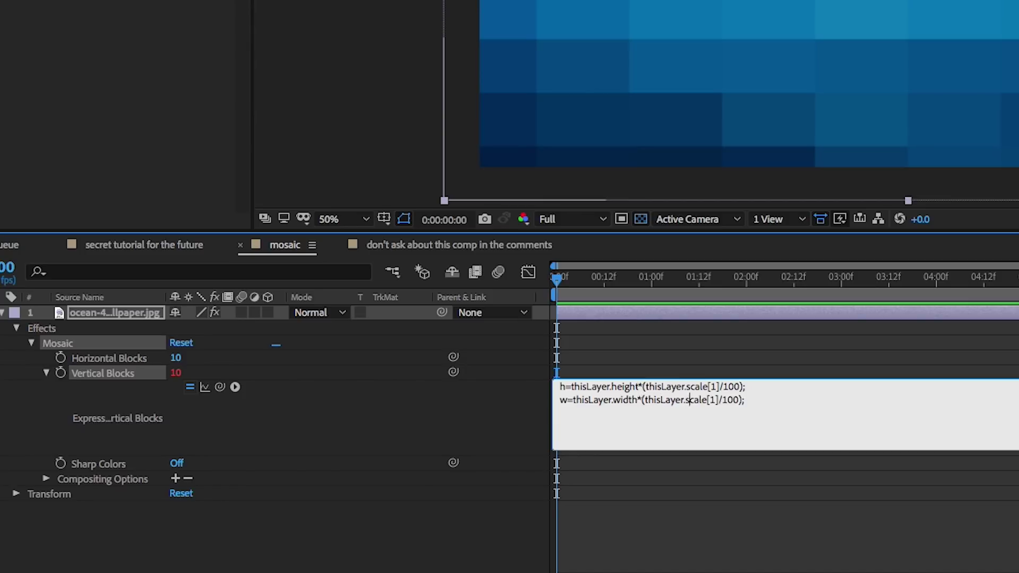
{"action": "double_click", "coordinate": [712, 400]}
{"action": "type", "text": "0"}
{"action": "left_click", "coordinate": [773, 400]}
Add the line effect("Mosaic")("Horizontal Blocks")*(h/w); and commit, making Vertical Blocks 6
{"action": "key", "text": "Return"}
{"action": "key", "text": "Return"}
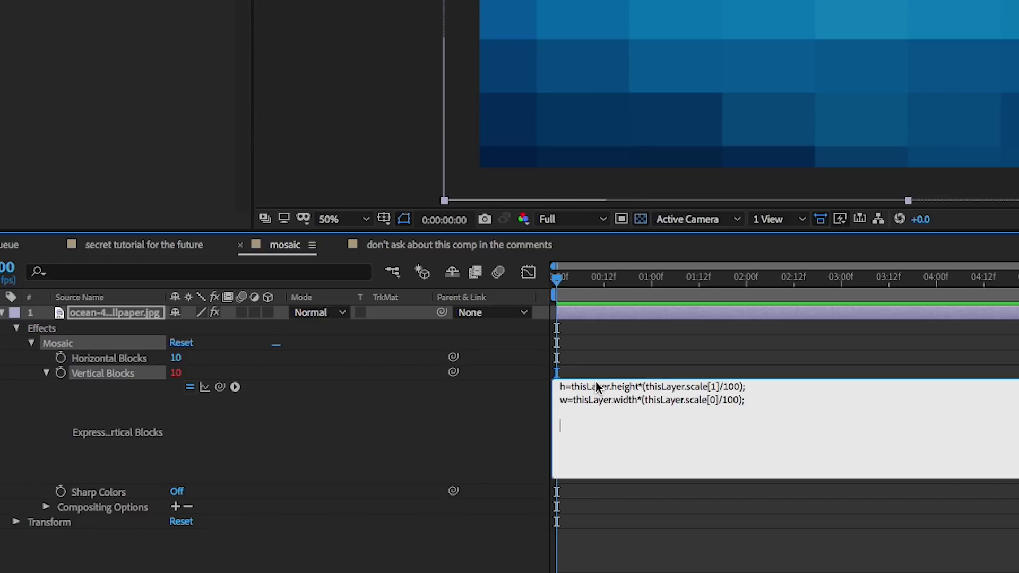
{"action": "left_click_drag", "start_coordinate": [220, 387], "coordinate": [127, 360]}
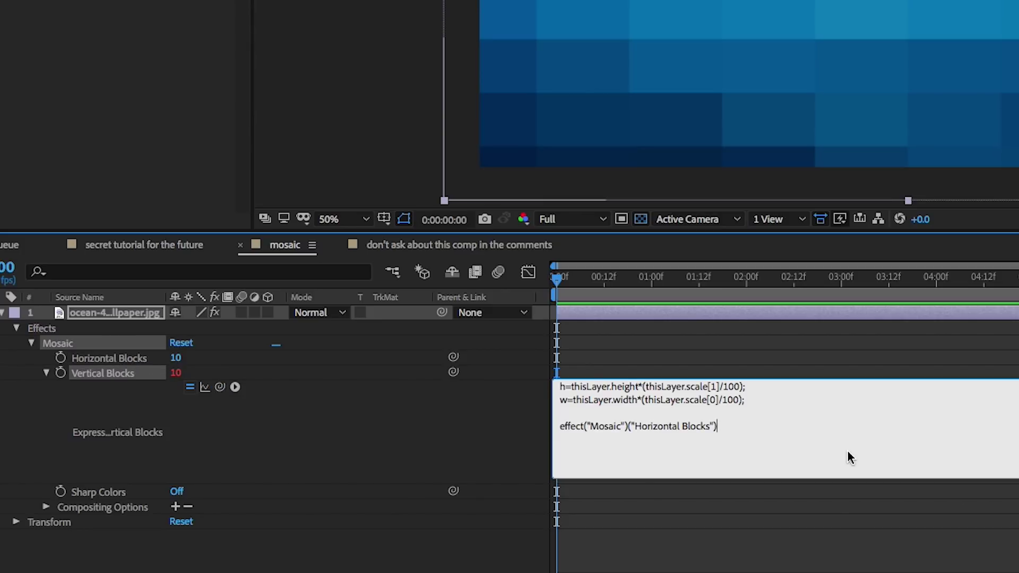
{"action": "type", "text": "*"}
{"action": "type", "text": "()"}
{"action": "type", "text": "h"}
{"action": "type", "text": "/w"}
{"action": "left_click", "coordinate": [823, 436]}
{"action": "type", "text": ";"}
{"action": "left_click", "coordinate": [797, 362]}
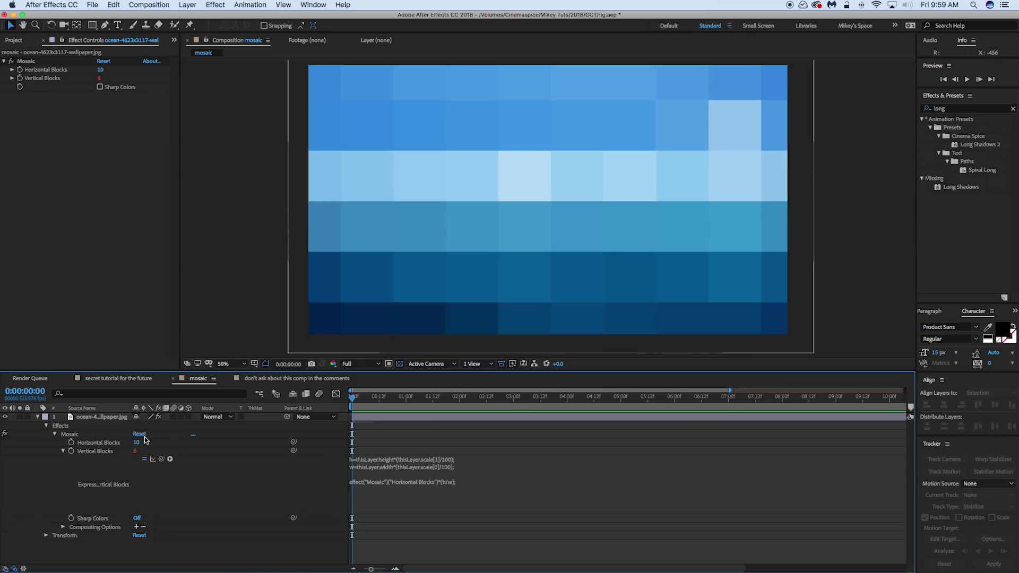
Set Horizontal Blocks to 47, then stretch and reposition the layer so Vertical Blocks reads 66
{"action": "left_click_drag", "start_coordinate": [137, 443], "coordinate": [158, 445]}
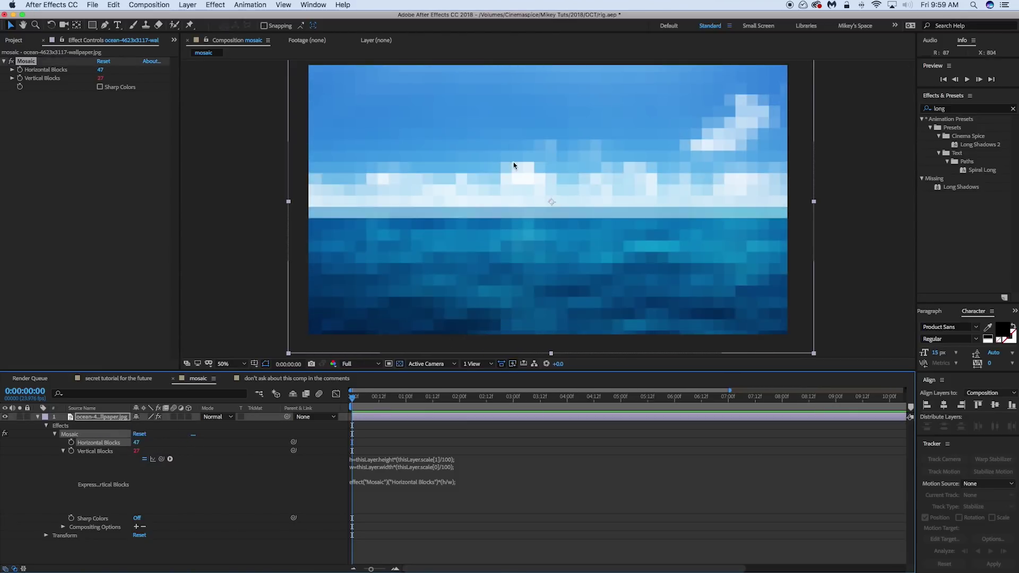
{"action": "key", "text": "comma"}
{"action": "left_click_drag", "start_coordinate": [419, 283], "coordinate": [382, 432]}
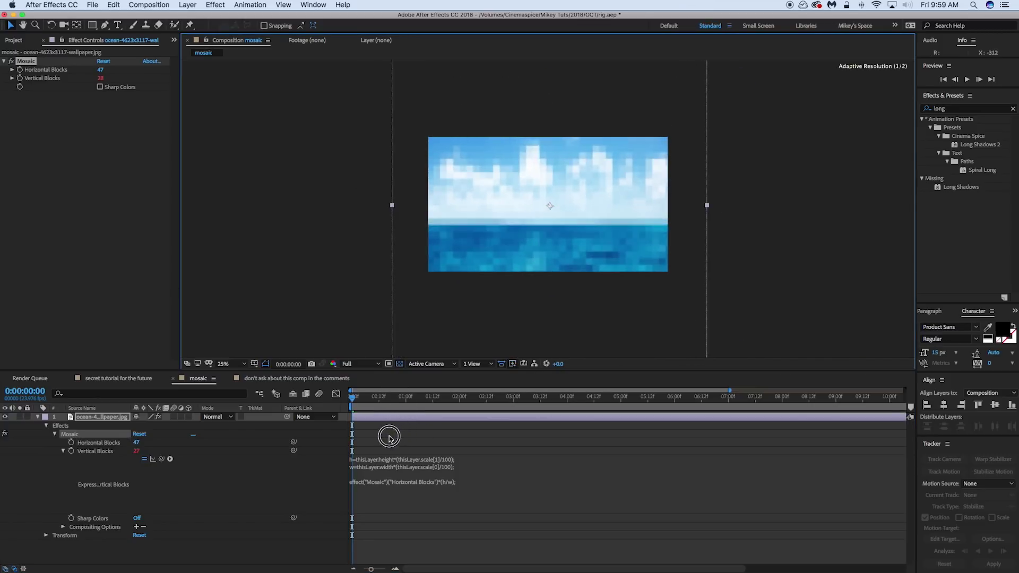
{"action": "key", "text": "period"}
{"action": "key", "text": "period"}
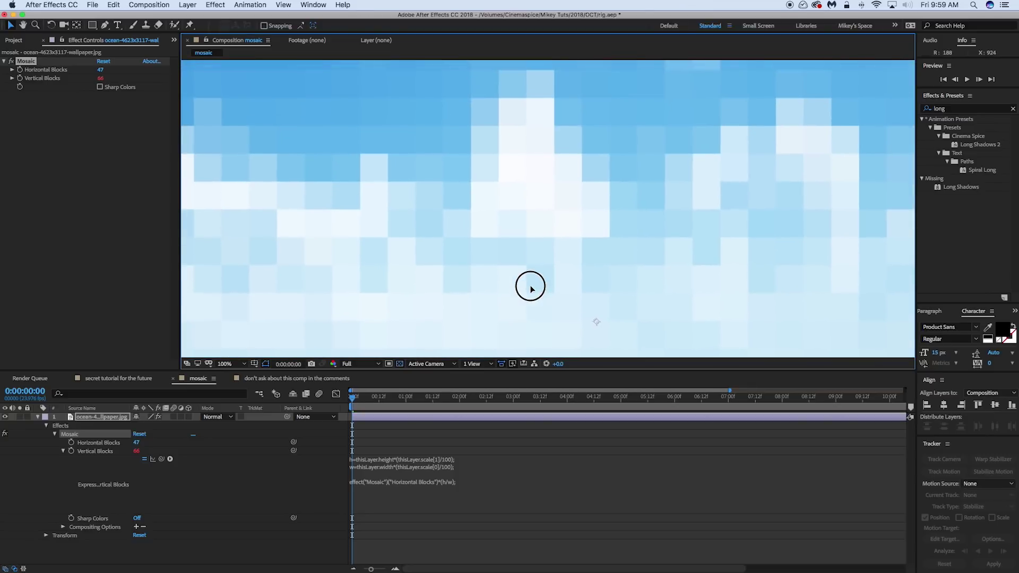
{"action": "key", "text": "comma"}
{"action": "mouse_move", "coordinate": [480, 193]}
{"action": "left_mouse_down"}
{"action": "mouse_move", "coordinate": [469, 216]}
{"action": "mouse_move", "coordinate": [471, 206]}
{"action": "left_mouse_up"}
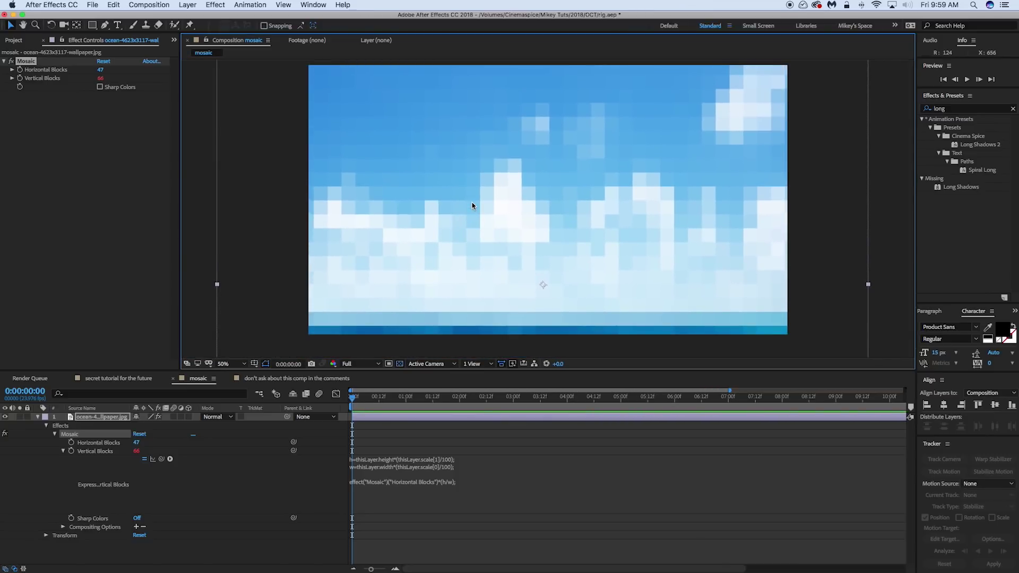